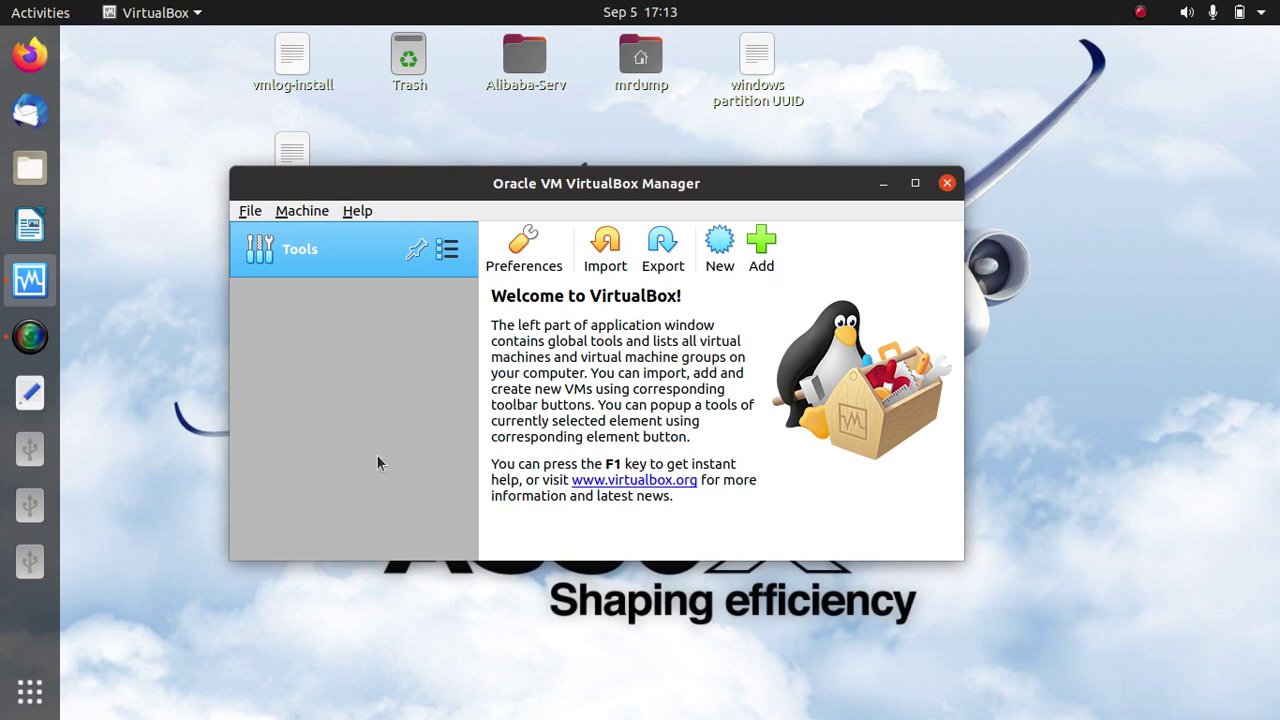
Step: Start an appliance import from the local file system and choose ffsrv1.ova in the Linux Image folder on the Bekas C drive
click(250, 213)
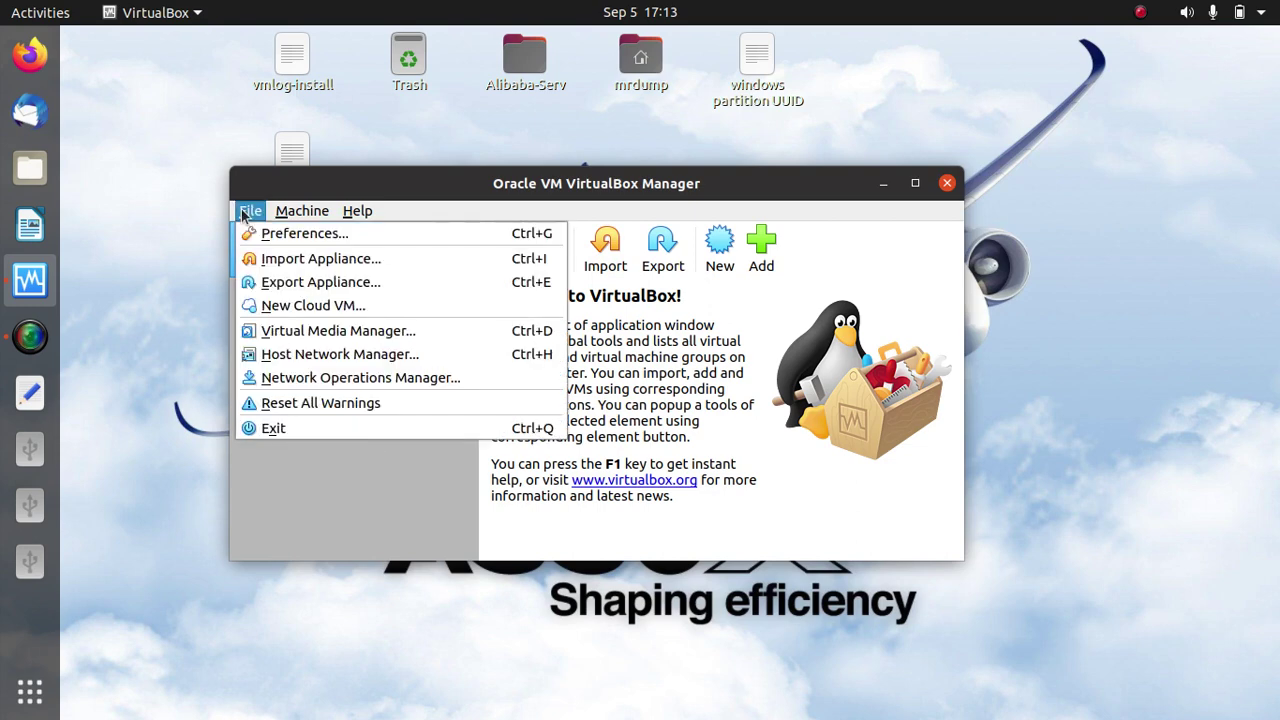
click(339, 264)
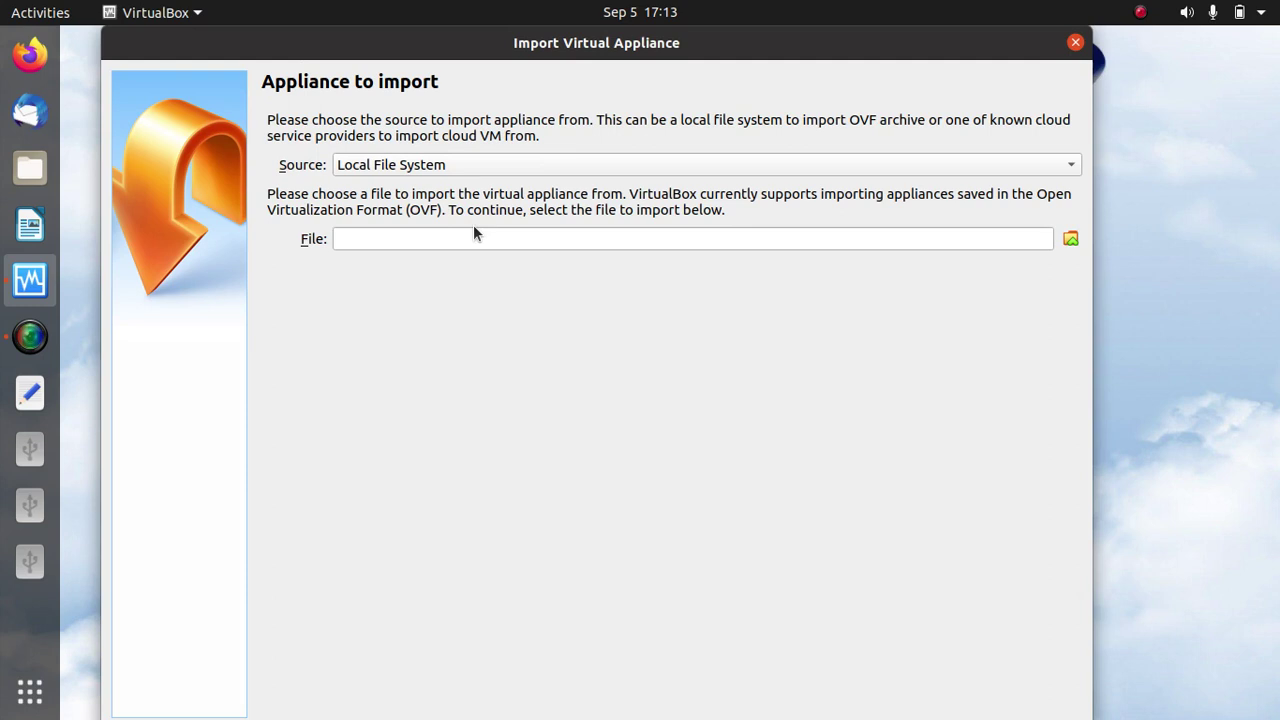
click(1071, 240)
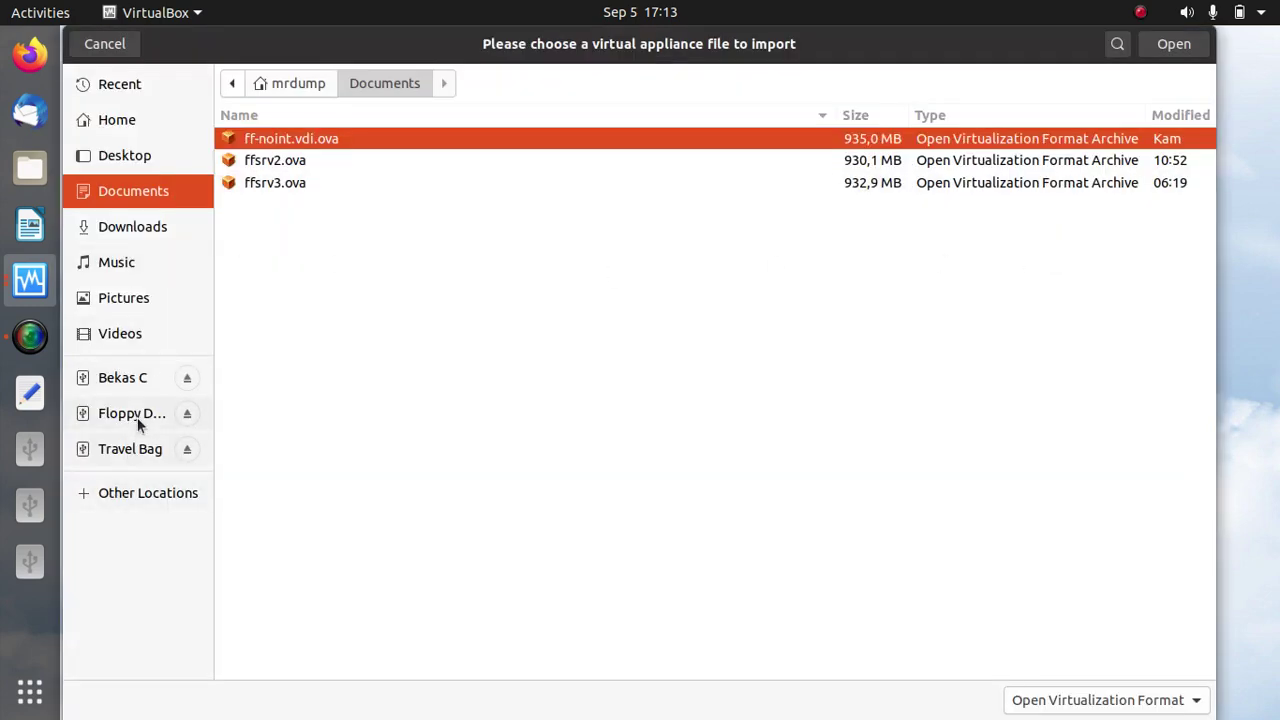
click(141, 377)
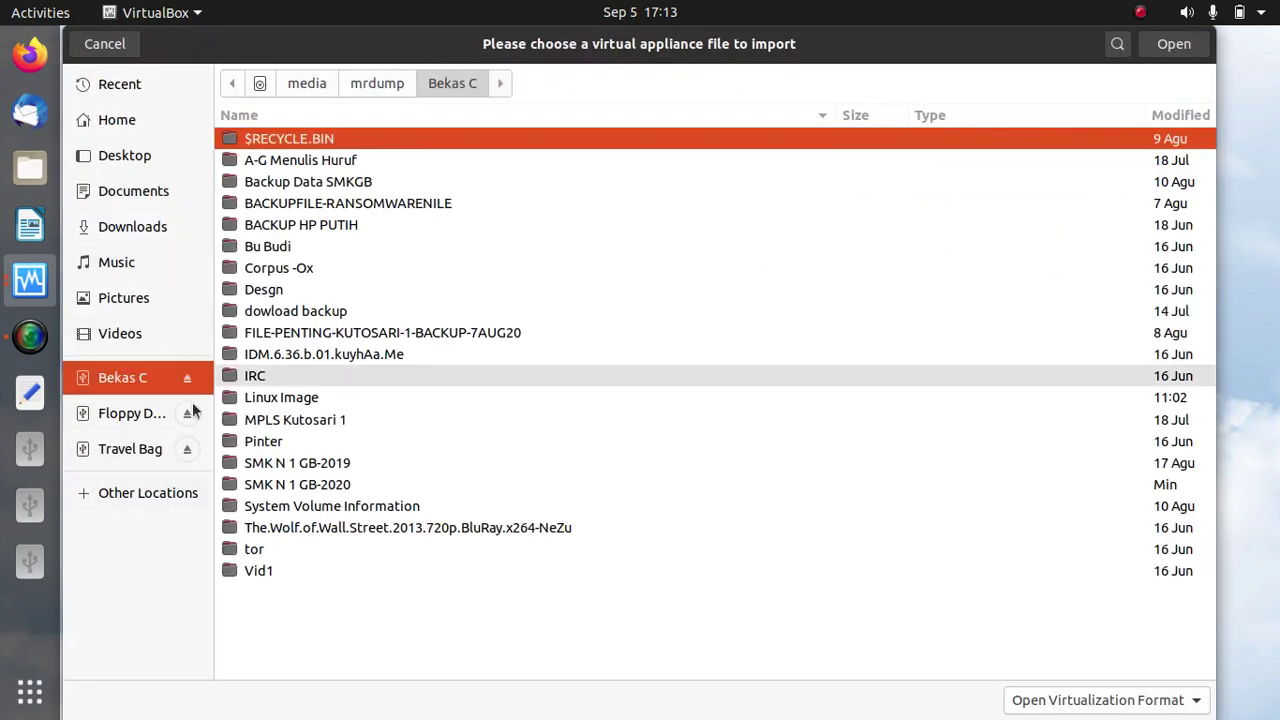
click(128, 415)
click(150, 380)
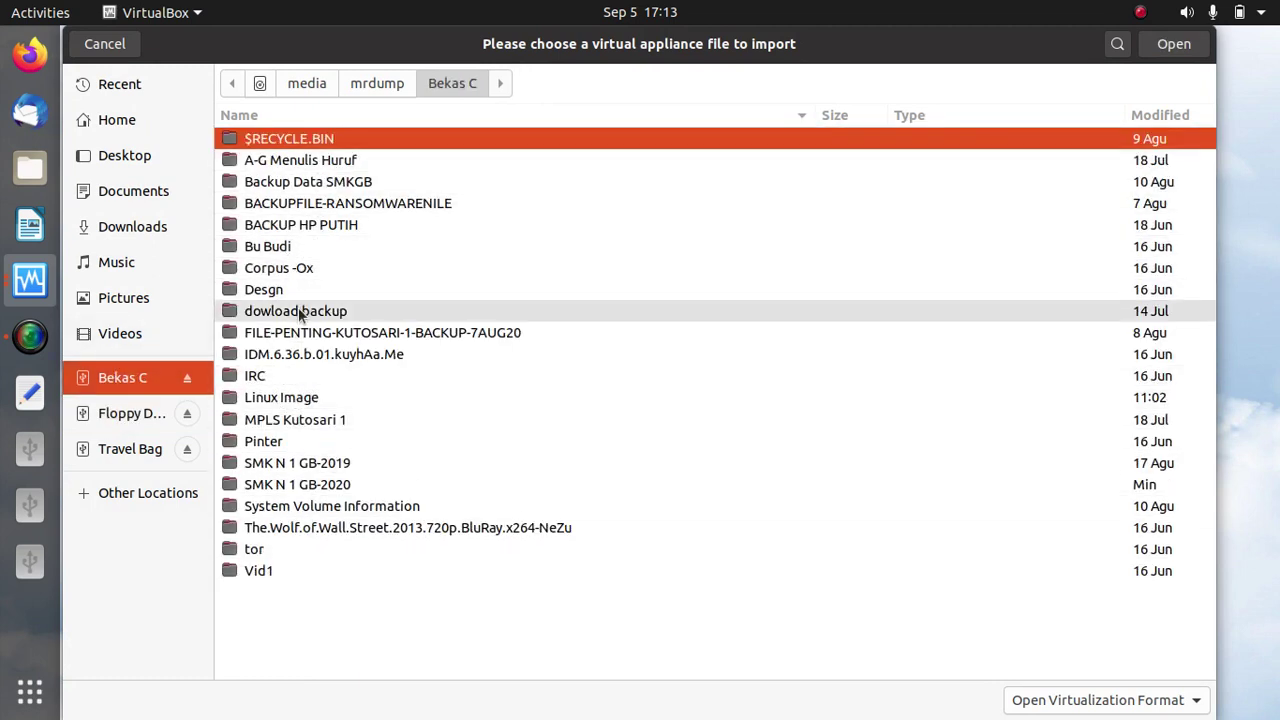
double_click(310, 398)
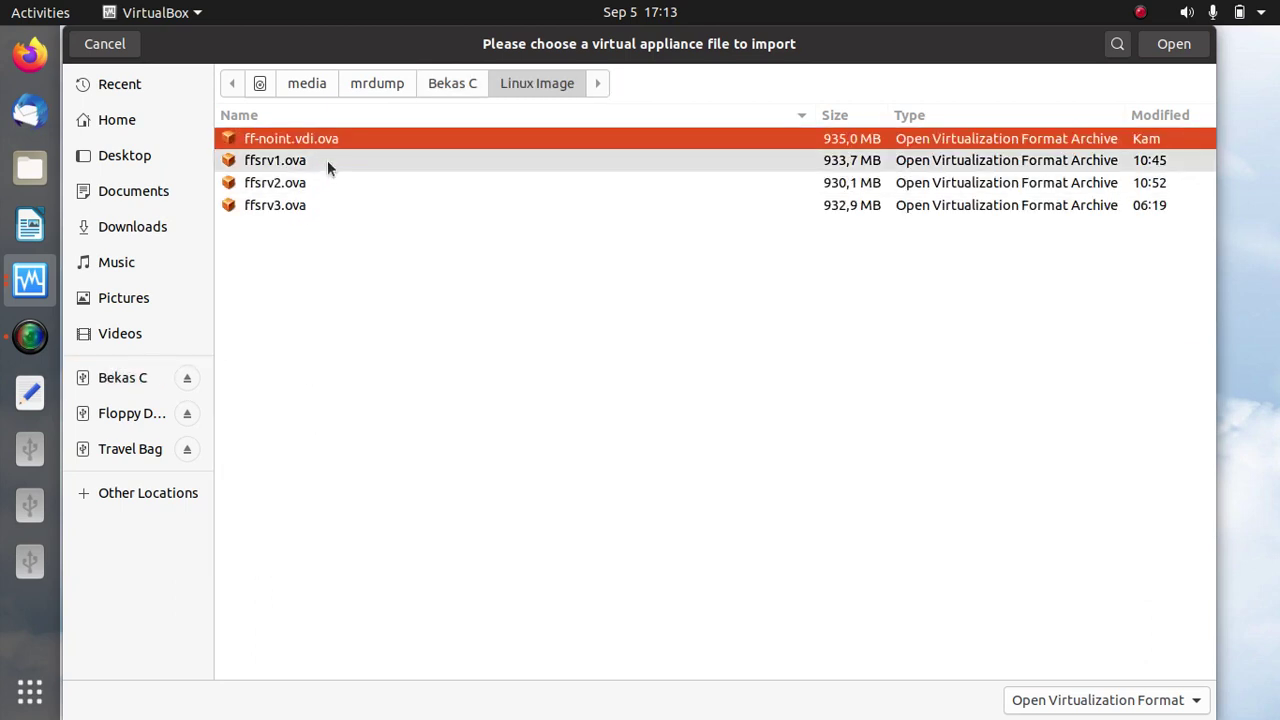
click(327, 162)
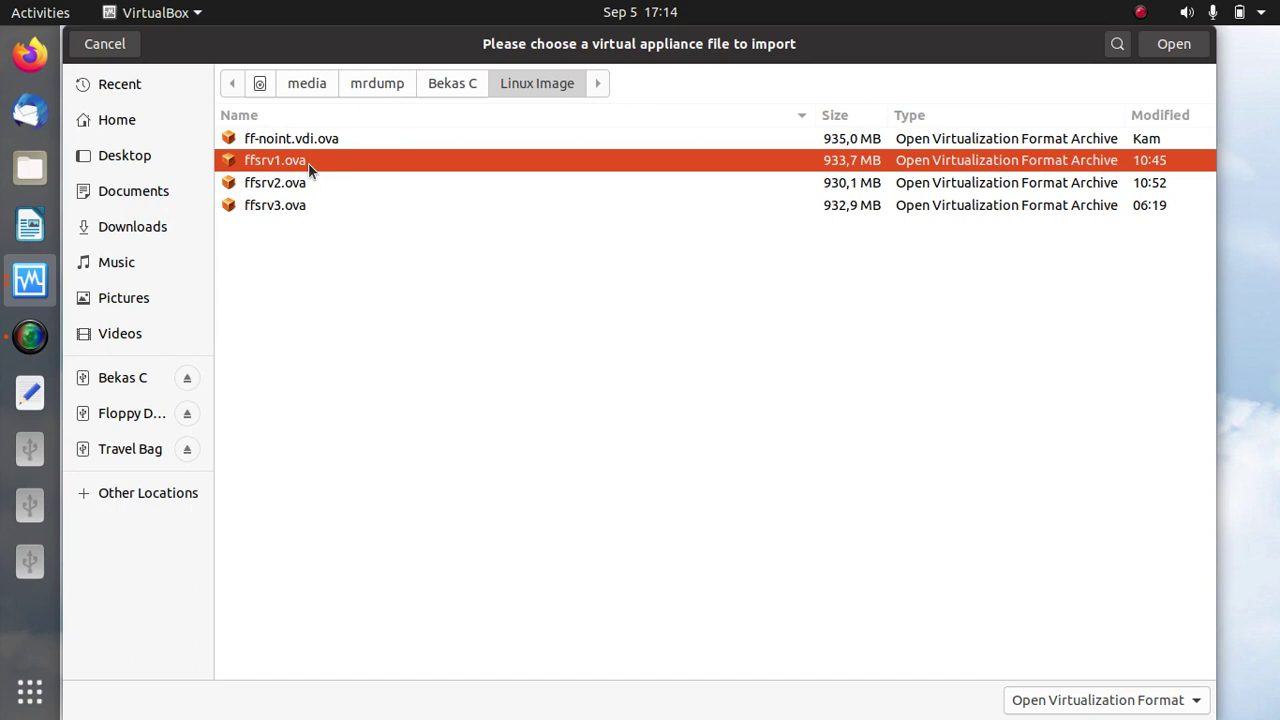
click(1172, 44)
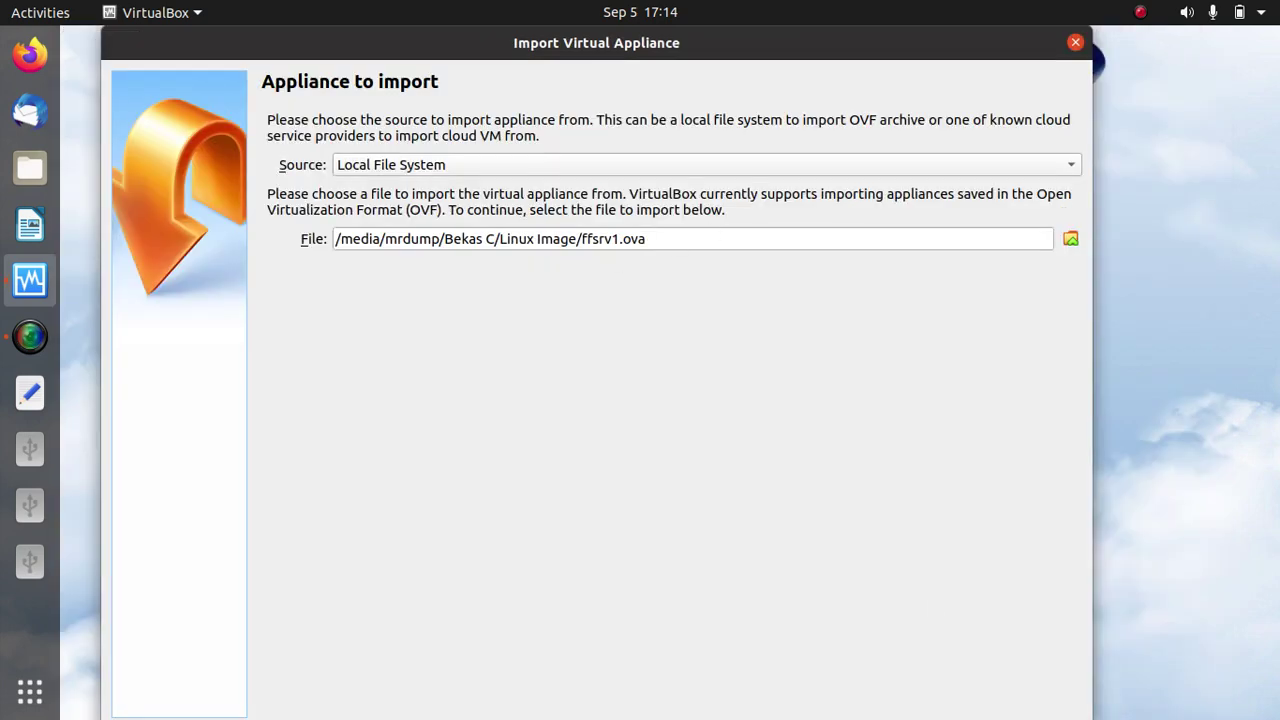
Step: Import the ffsrv1 appliance with the MAC address policy set to generate new MAC addresses for all network adapters
drag(826, 77, 833, 11)
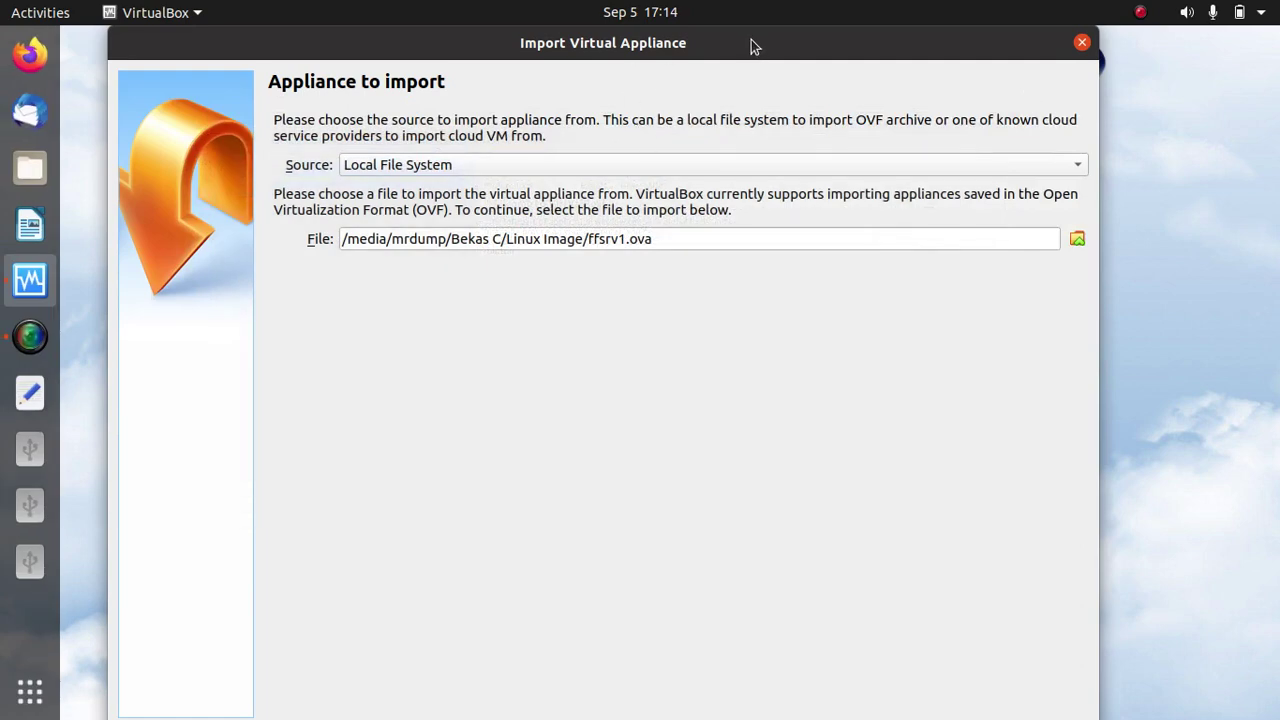
drag(753, 46, 758, 45)
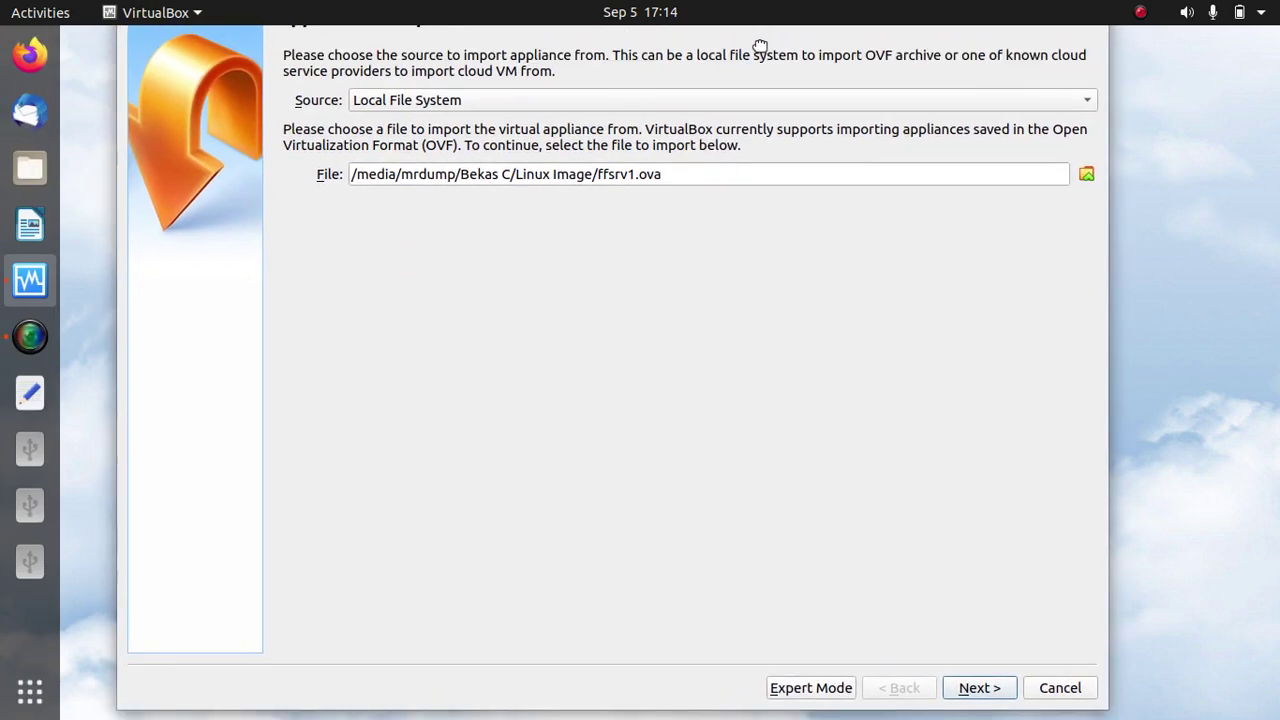
click(988, 688)
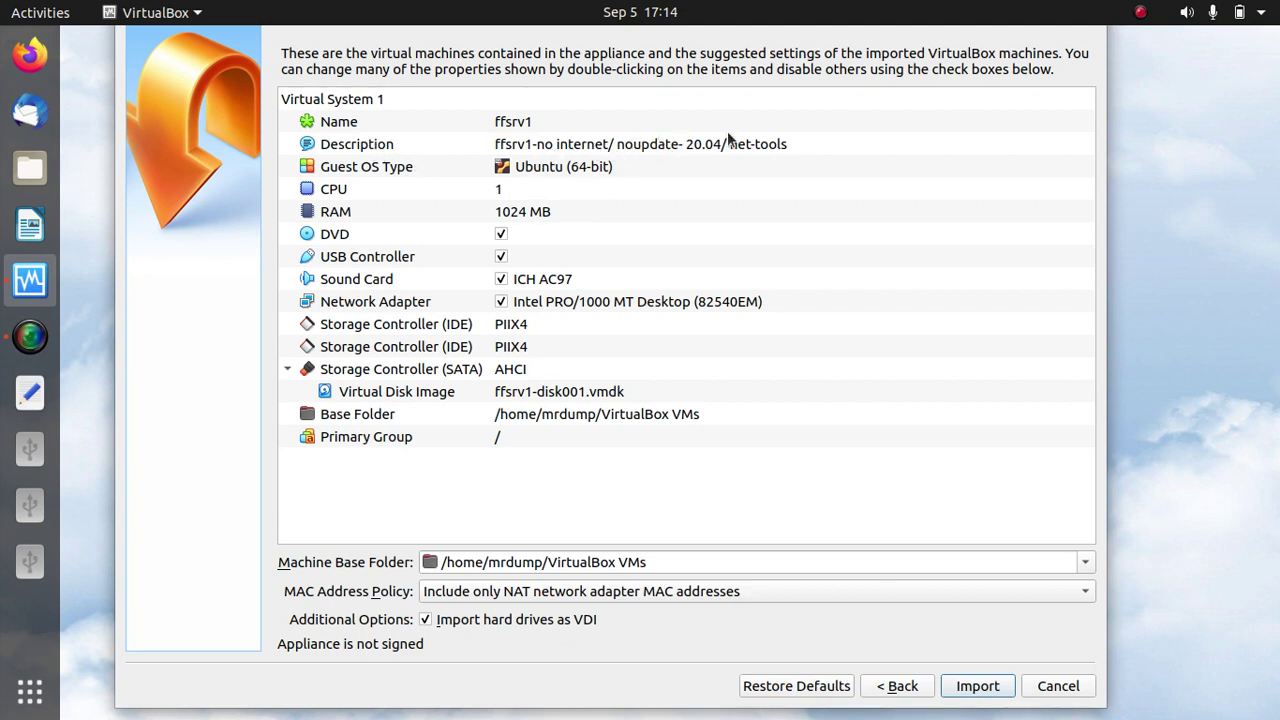
click(545, 588)
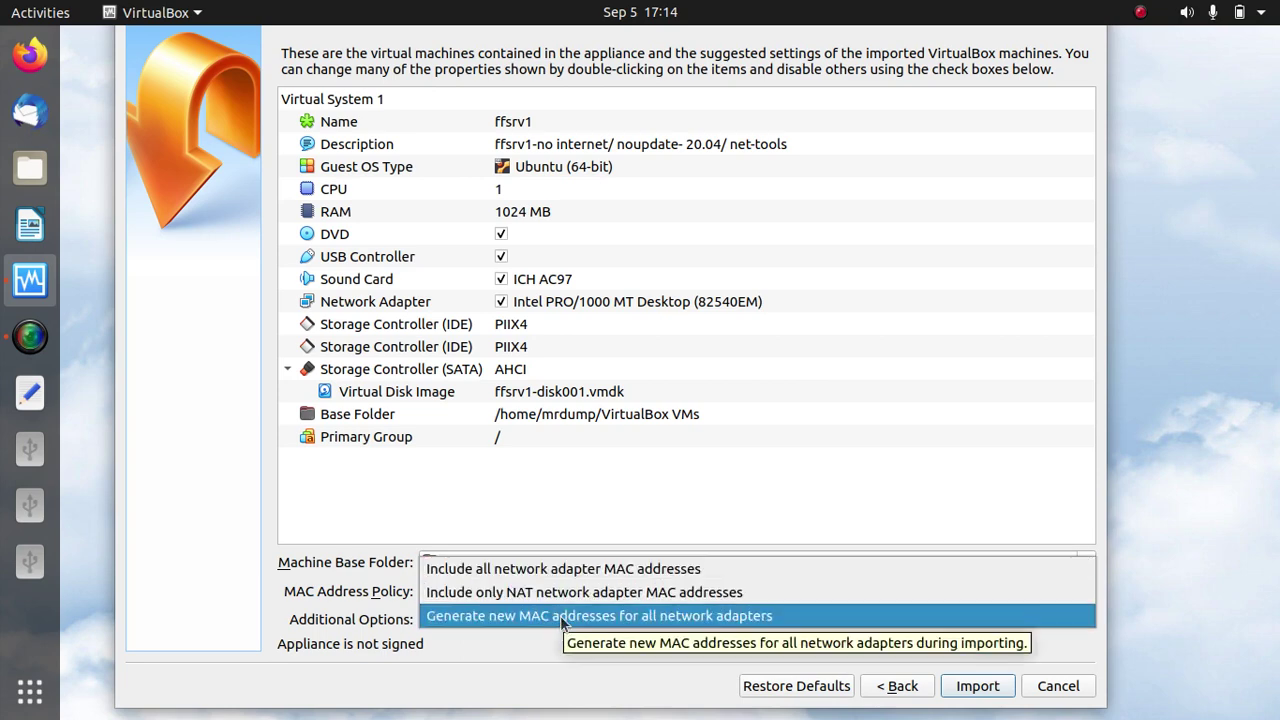
click(560, 615)
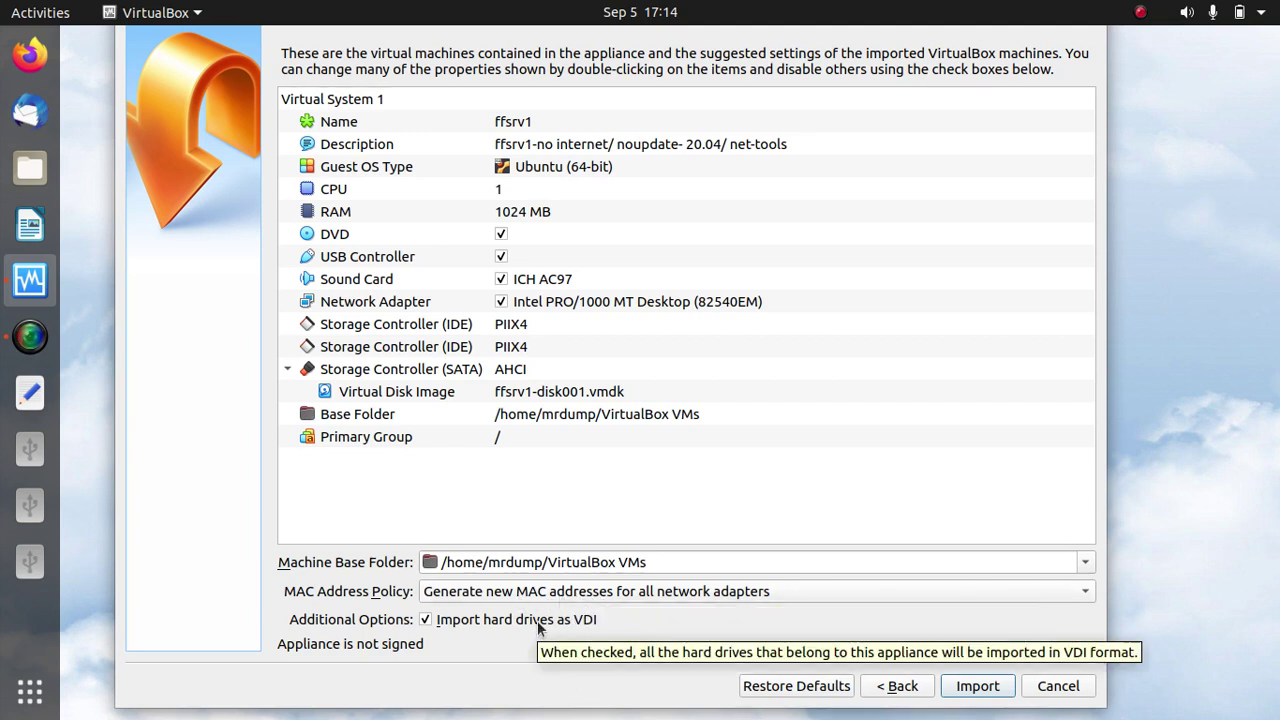
click(988, 694)
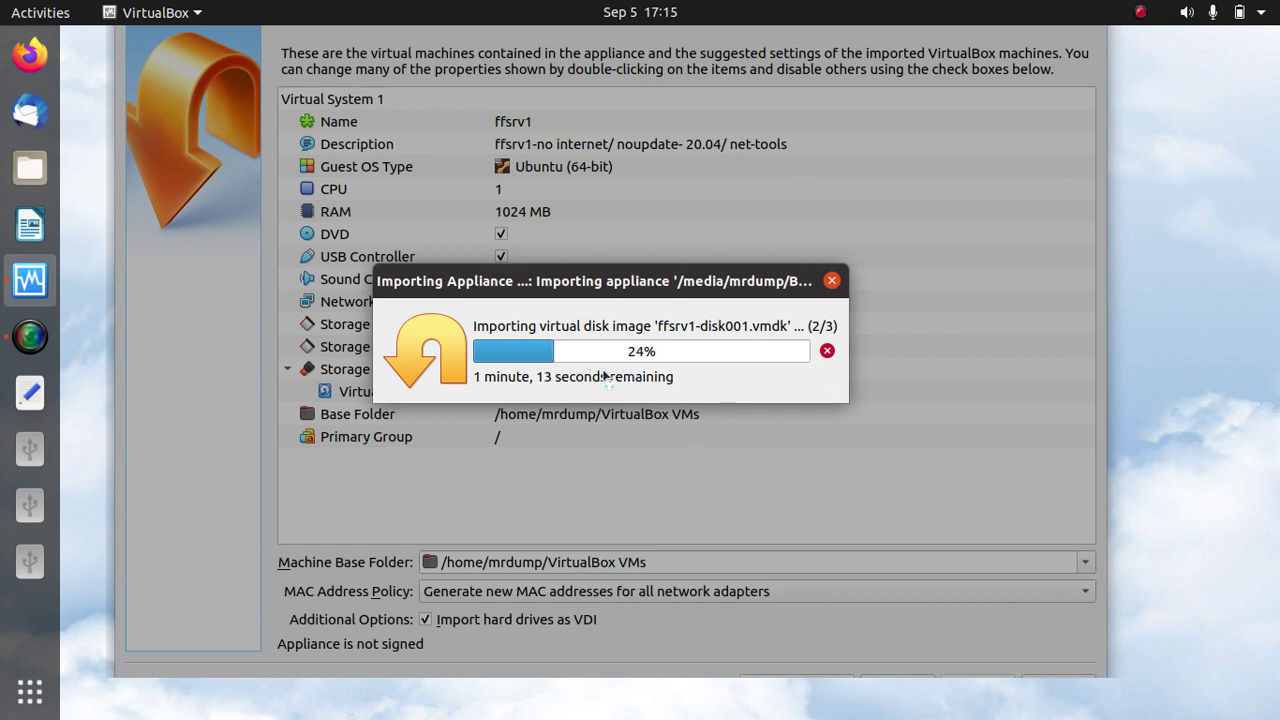
click(1140, 13)
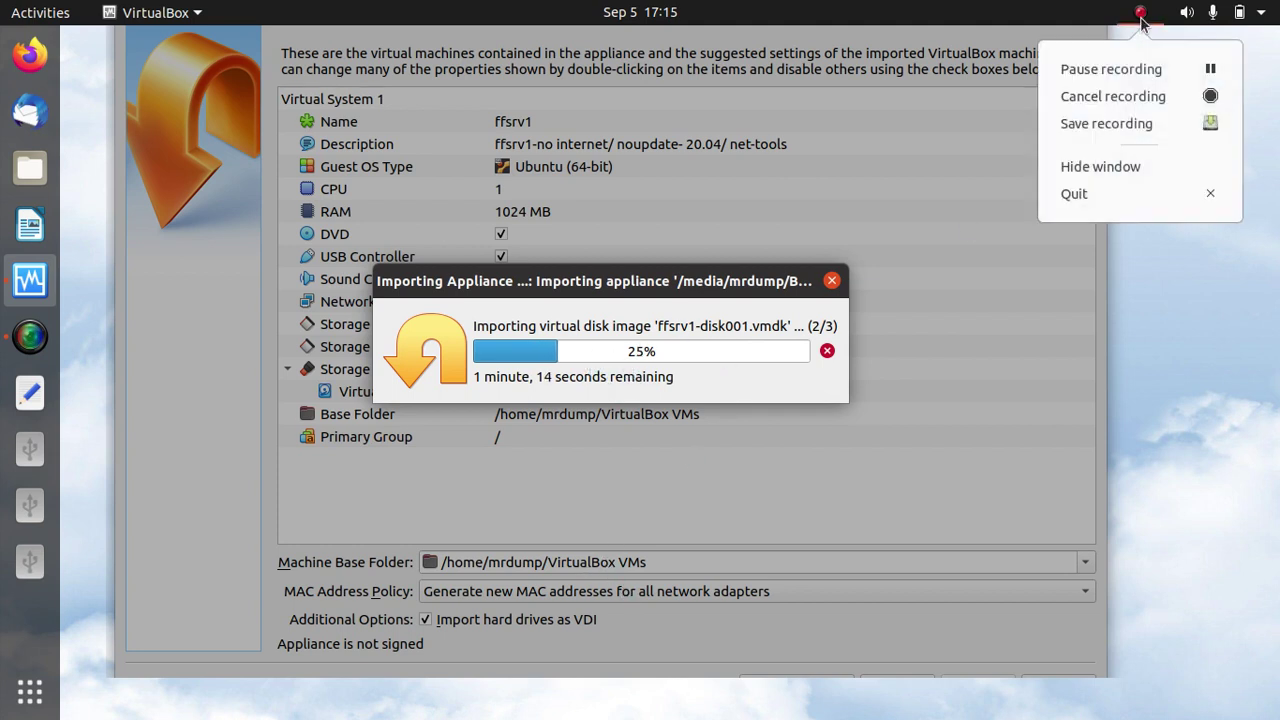
click(1139, 70)
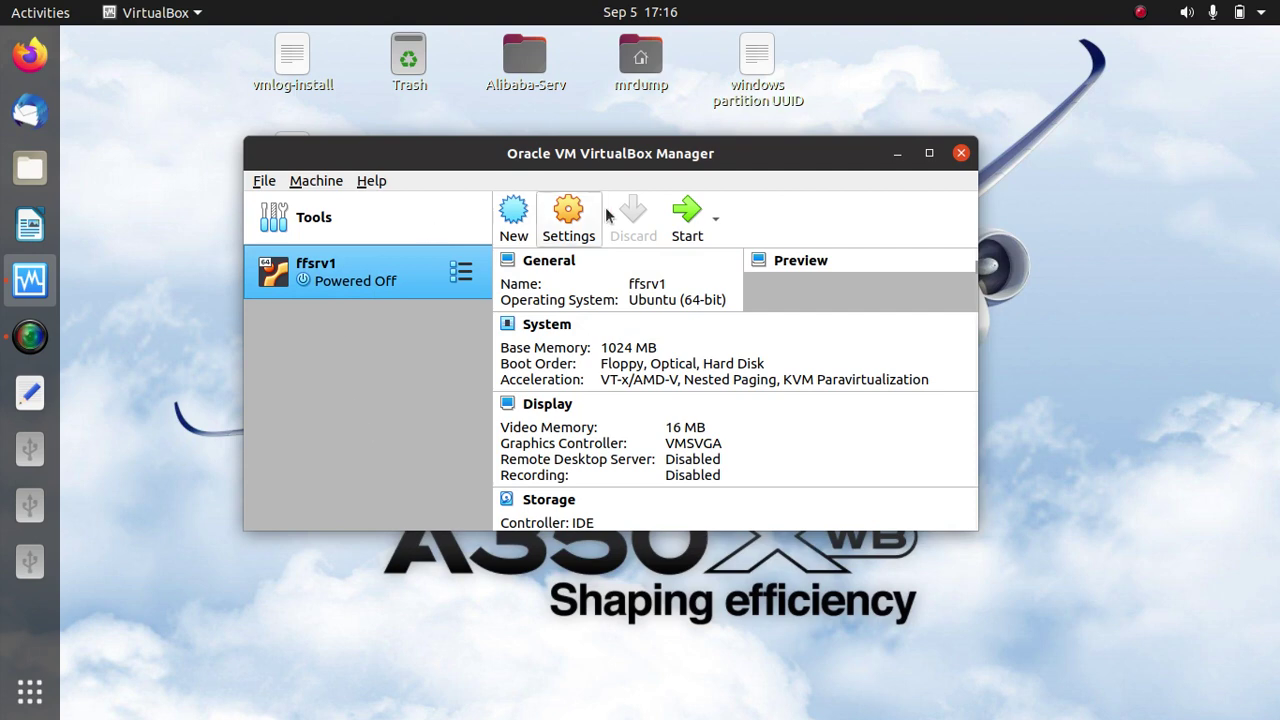
Step: Start the ffsrv1 virtual machine, move its window clear of the desktop files and minimize the VirtualBox Manager
click(688, 214)
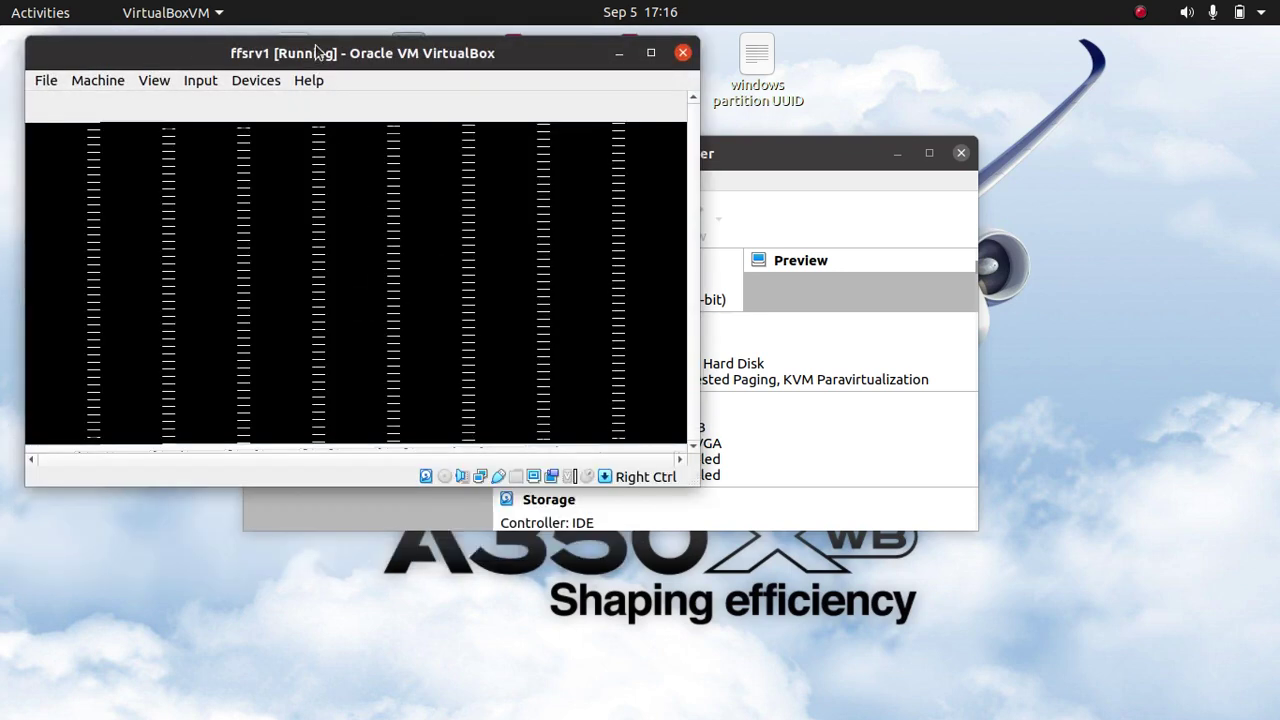
drag(318, 60, 749, 118)
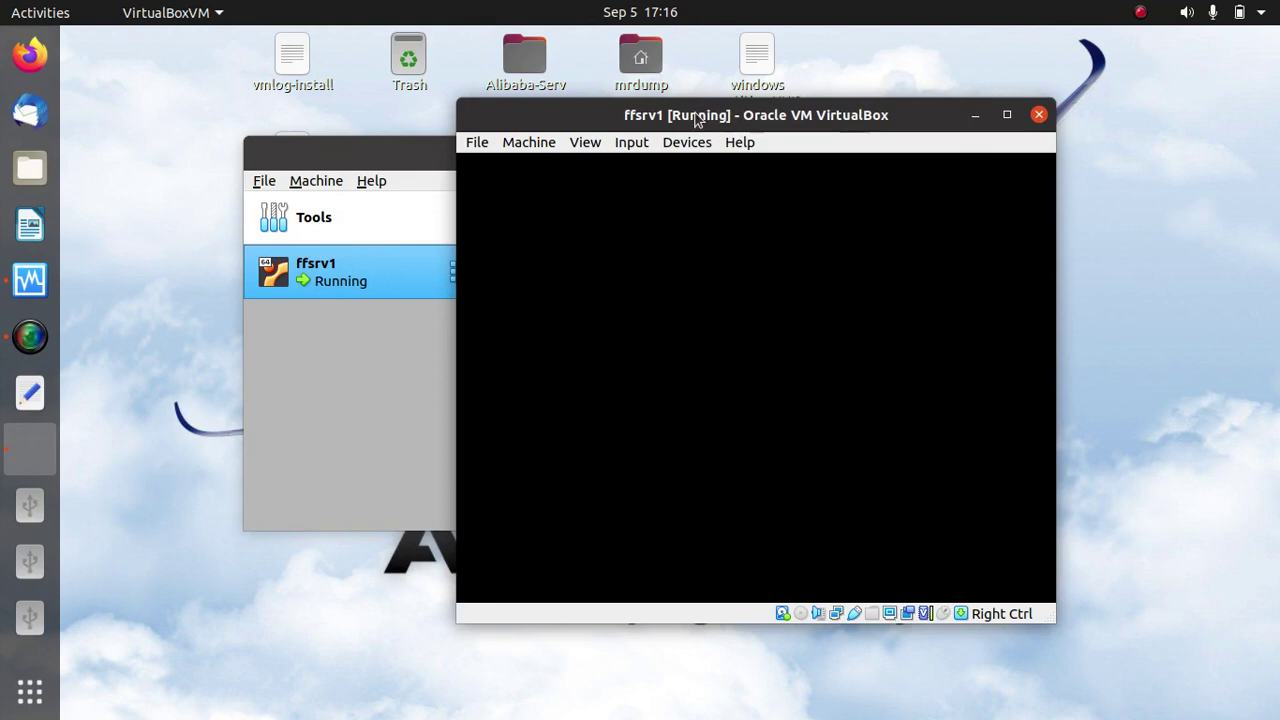
drag(312, 160, 268, 231)
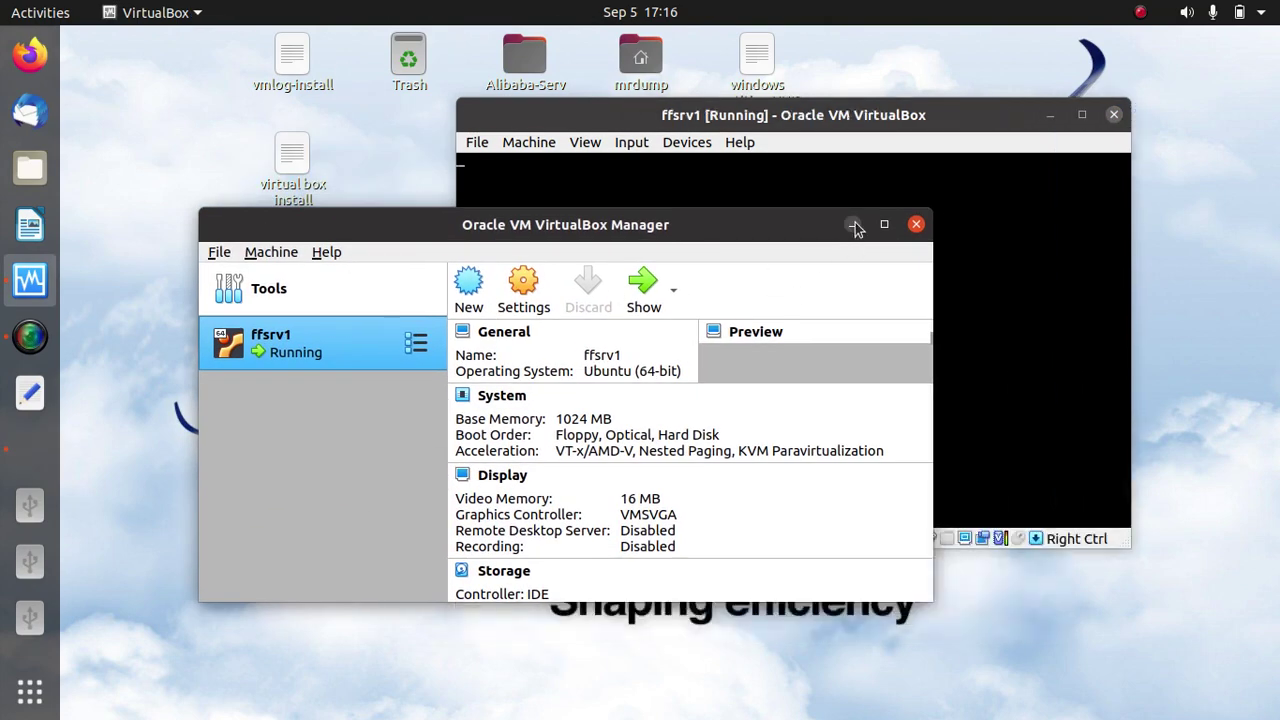
click(852, 224)
Step: Open the vmlog-install note, check the IP entries for ffsrv1 and ffsrv2, and bring the ffsrv1 console back to the front
click(292, 165)
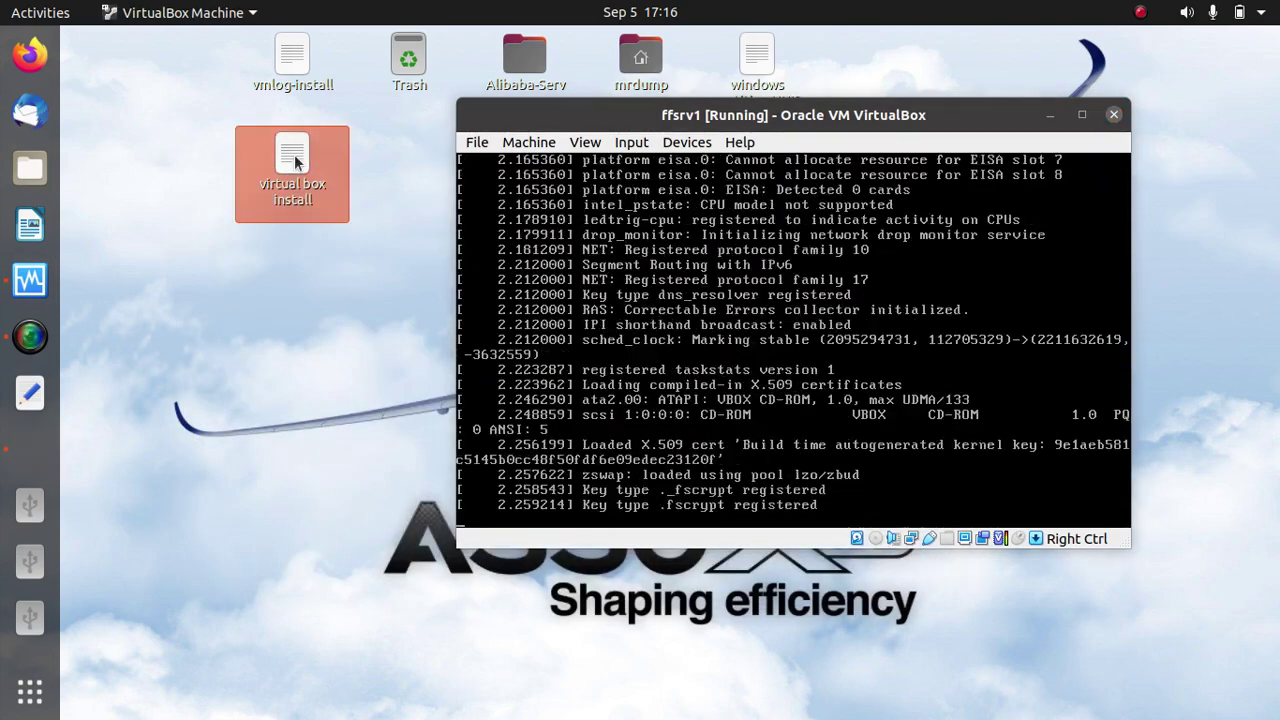
click(291, 60)
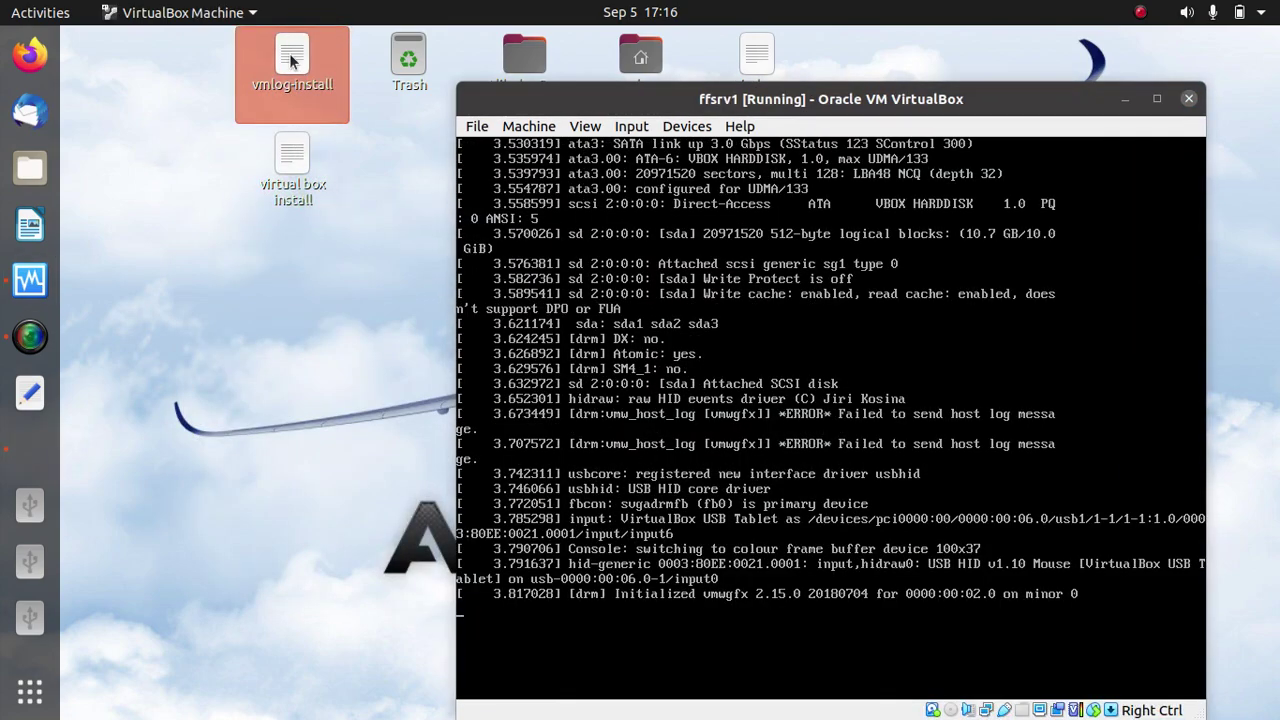
double_click(291, 60)
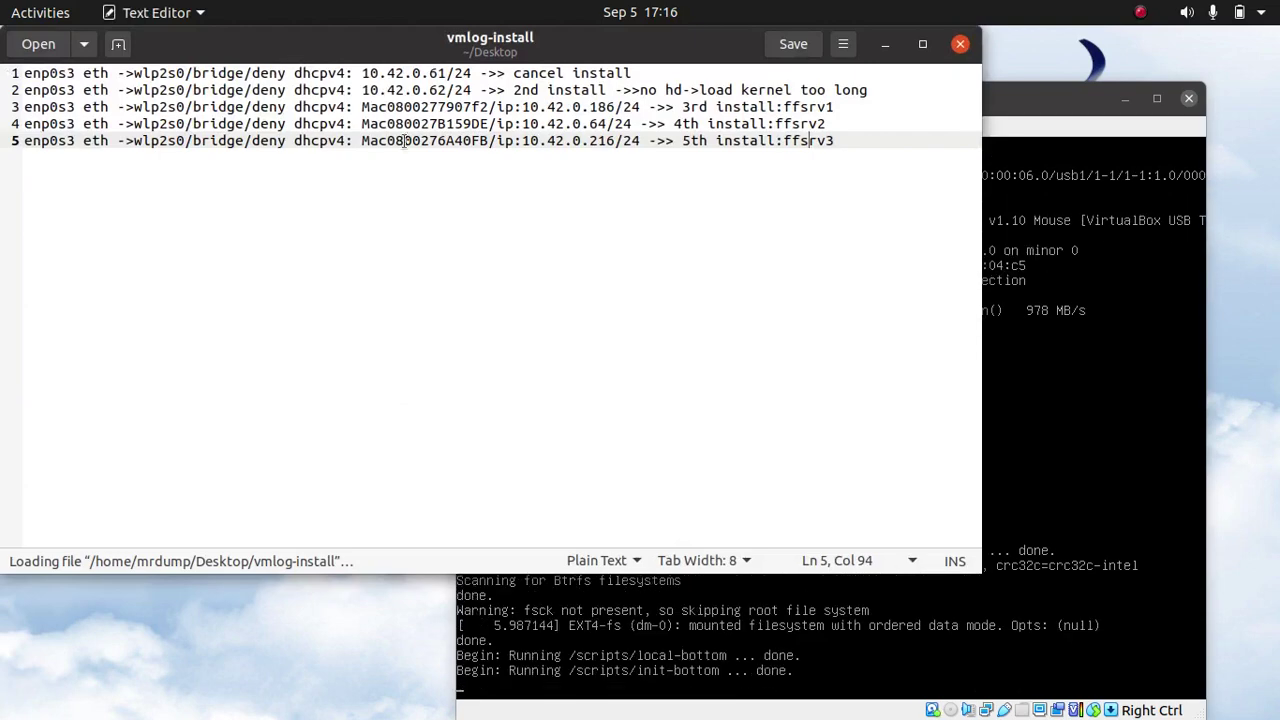
drag(833, 106, 508, 106)
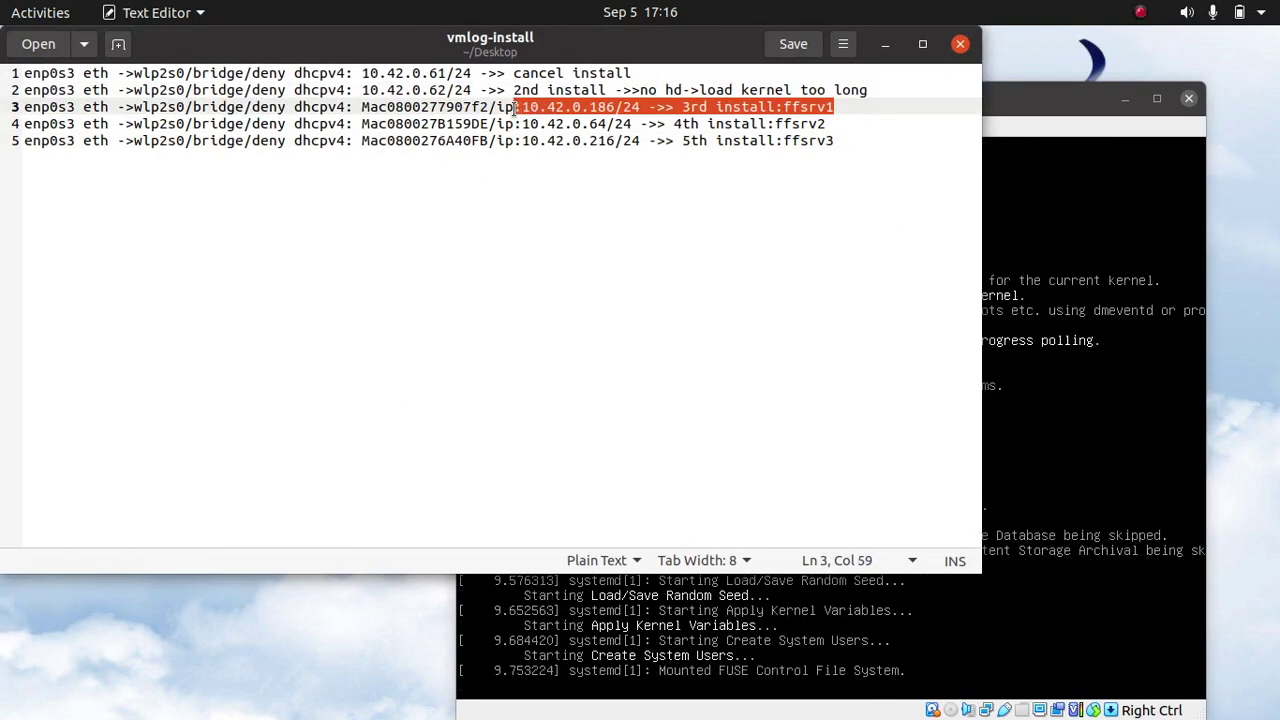
double_click(603, 106)
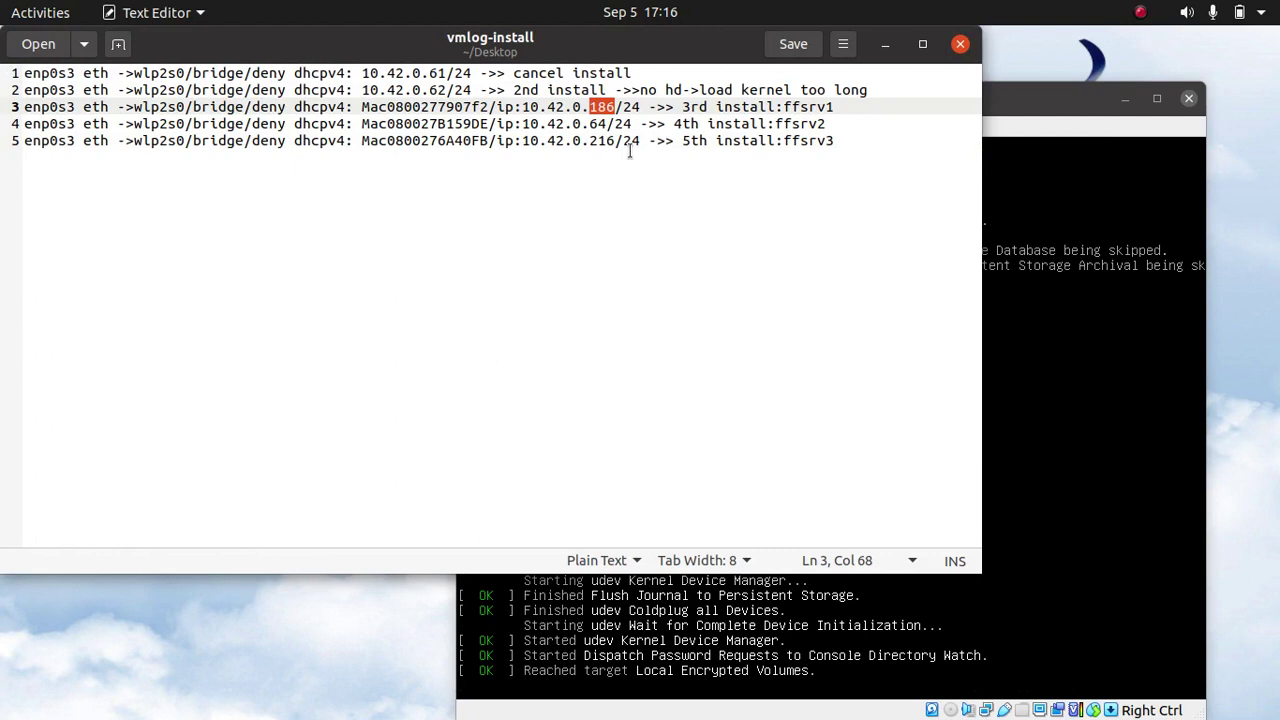
drag(845, 107, 440, 104)
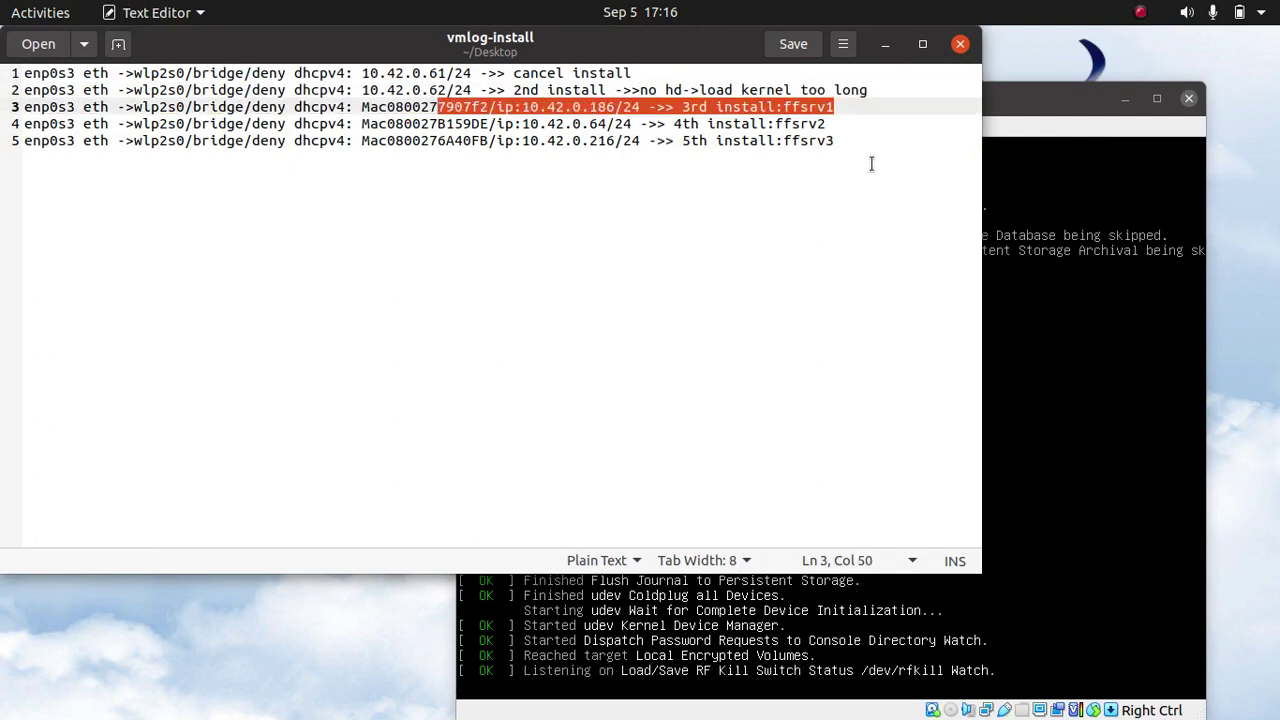
drag(828, 124, 505, 124)
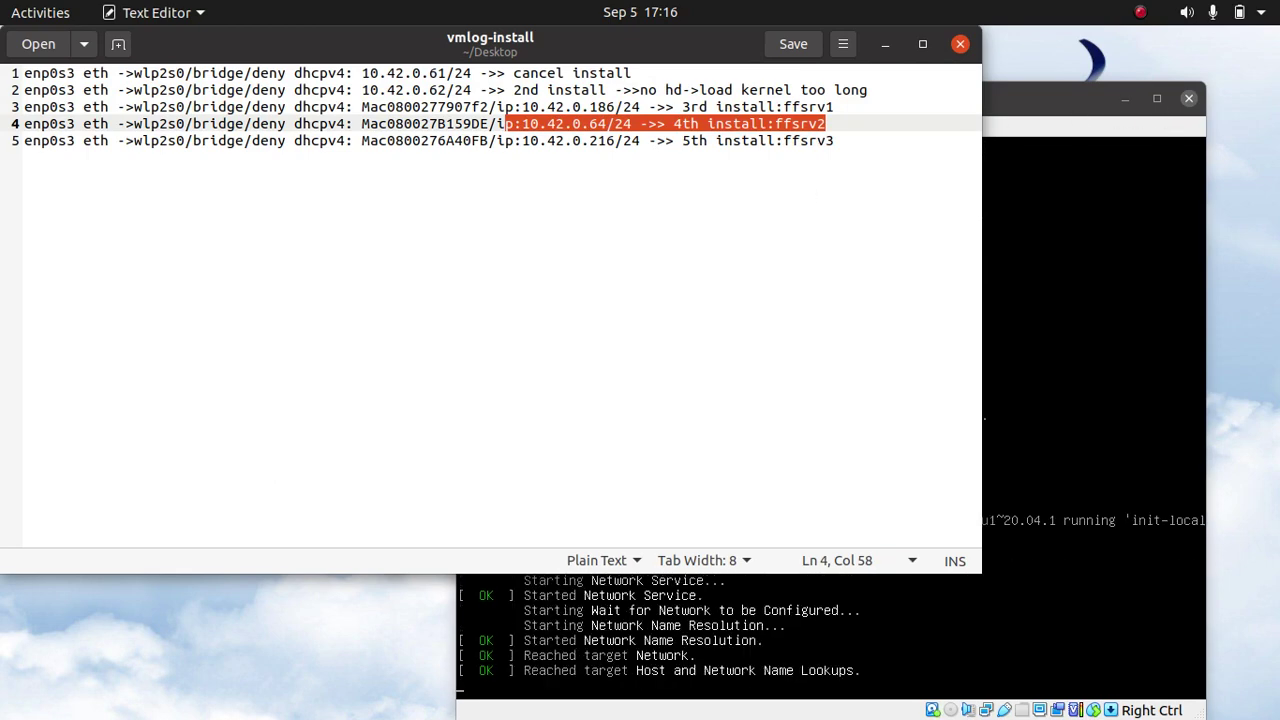
click(1043, 98)
drag(1042, 102, 966, 67)
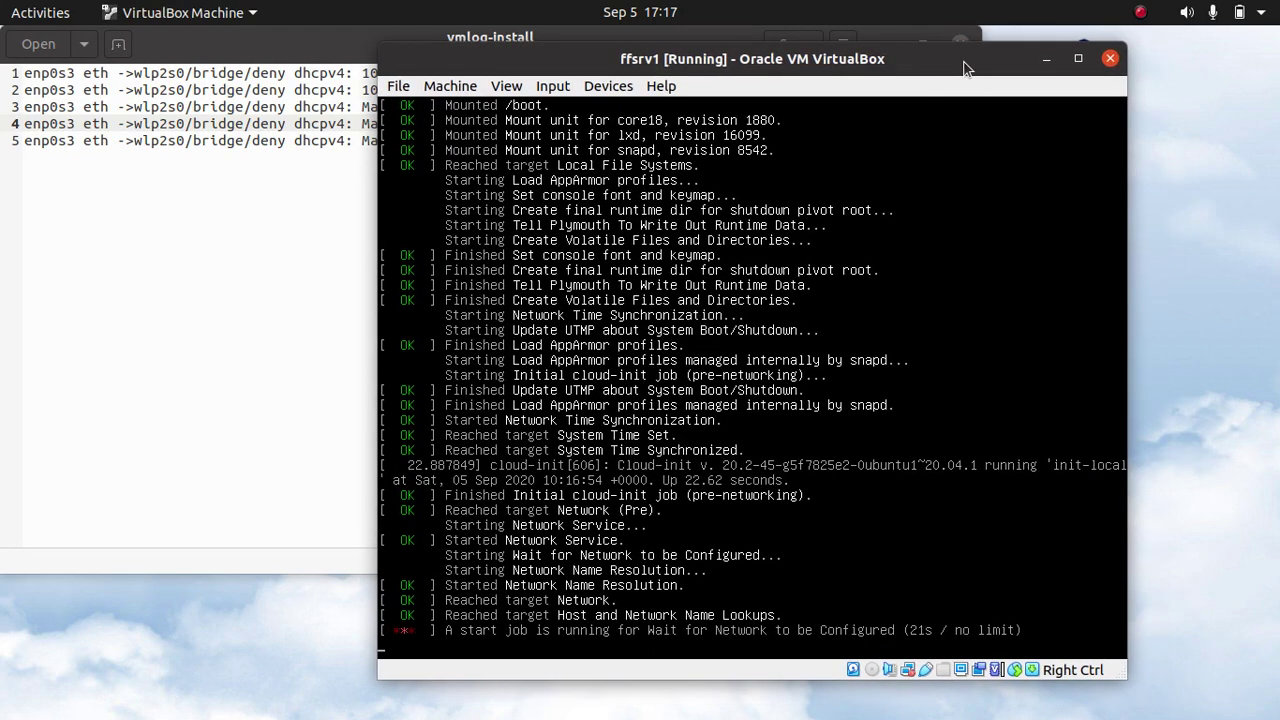
click(1141, 13)
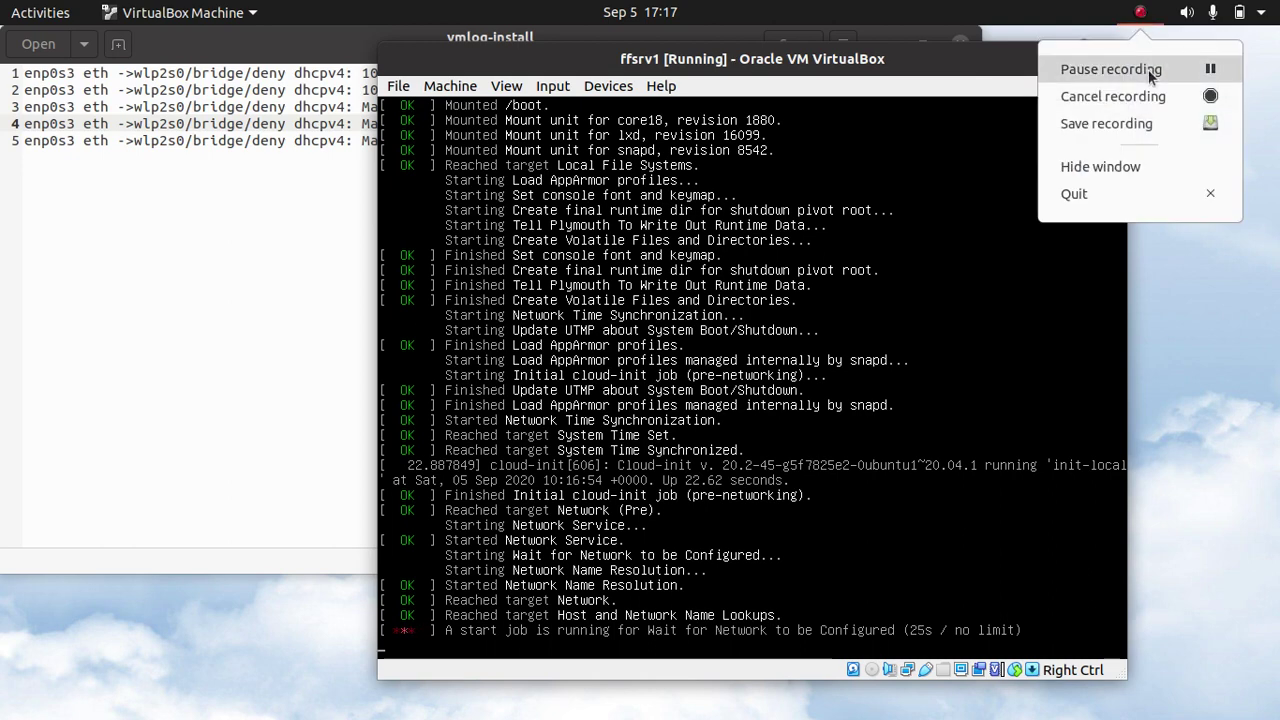
click(1110, 69)
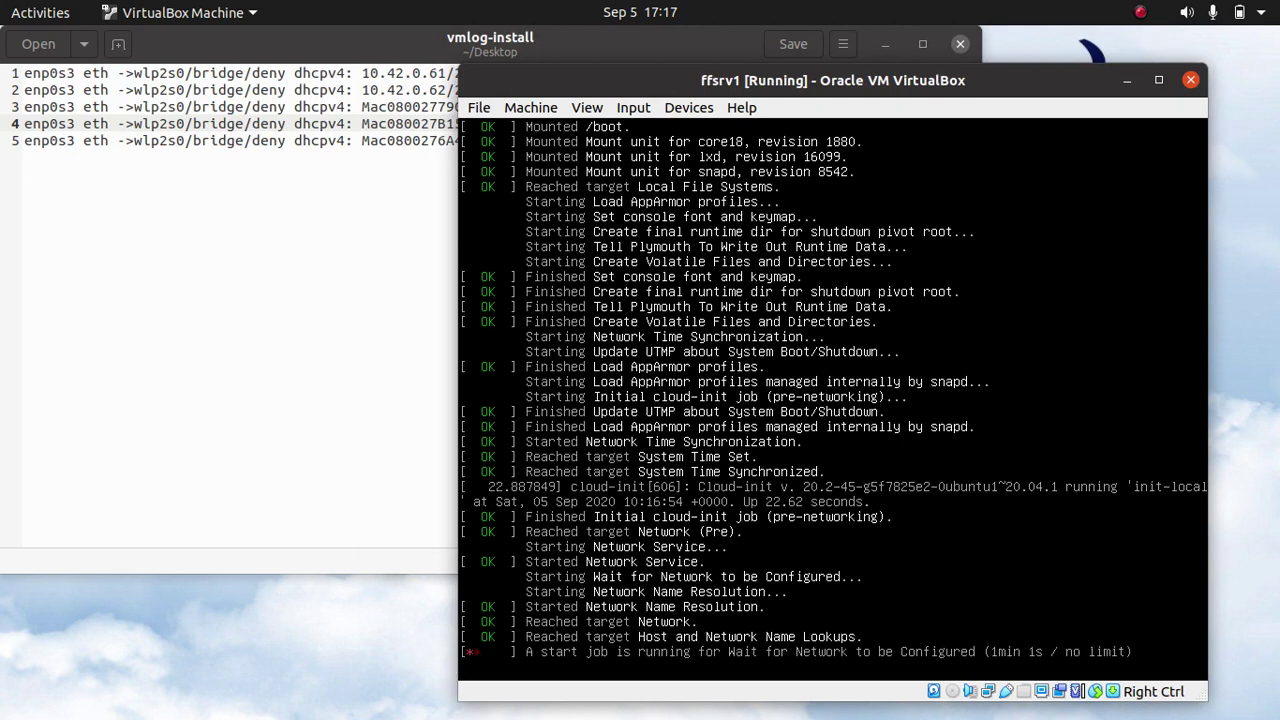
Step: Open the host's Wi-Fi settings and check its wired, VPN and proxy network settings
click(1245, 13)
click(1146, 172)
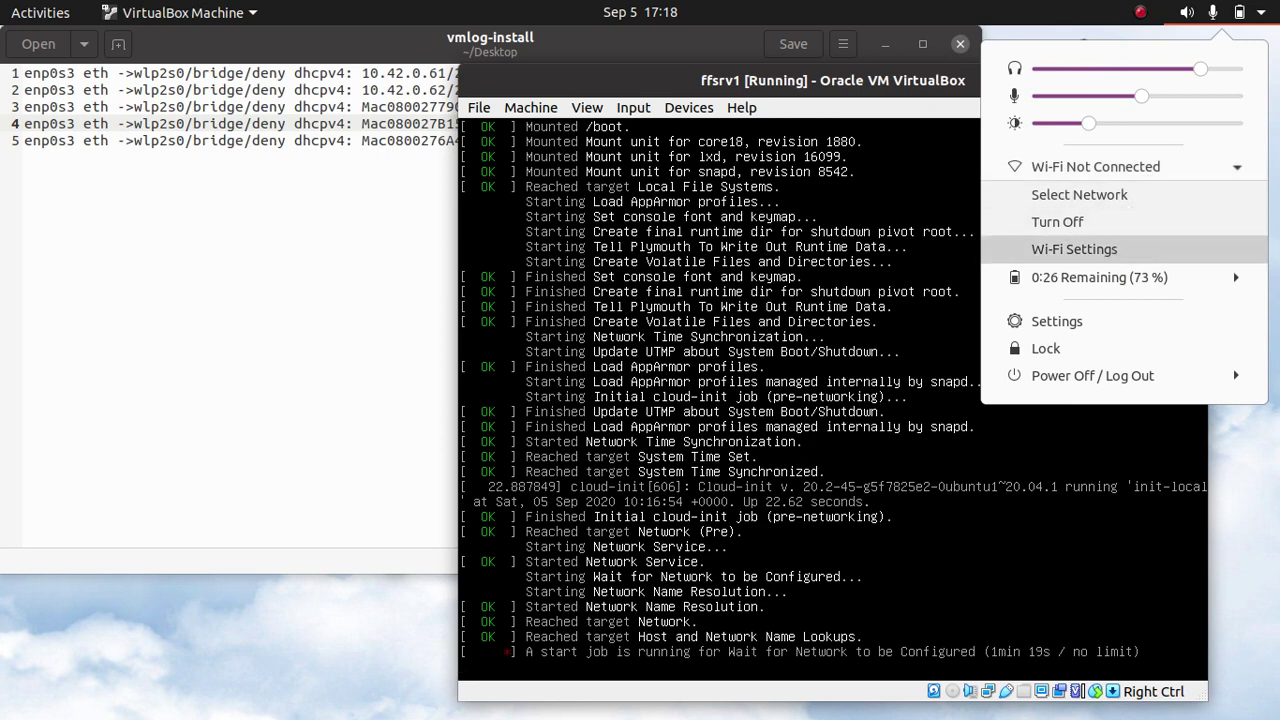
click(1114, 250)
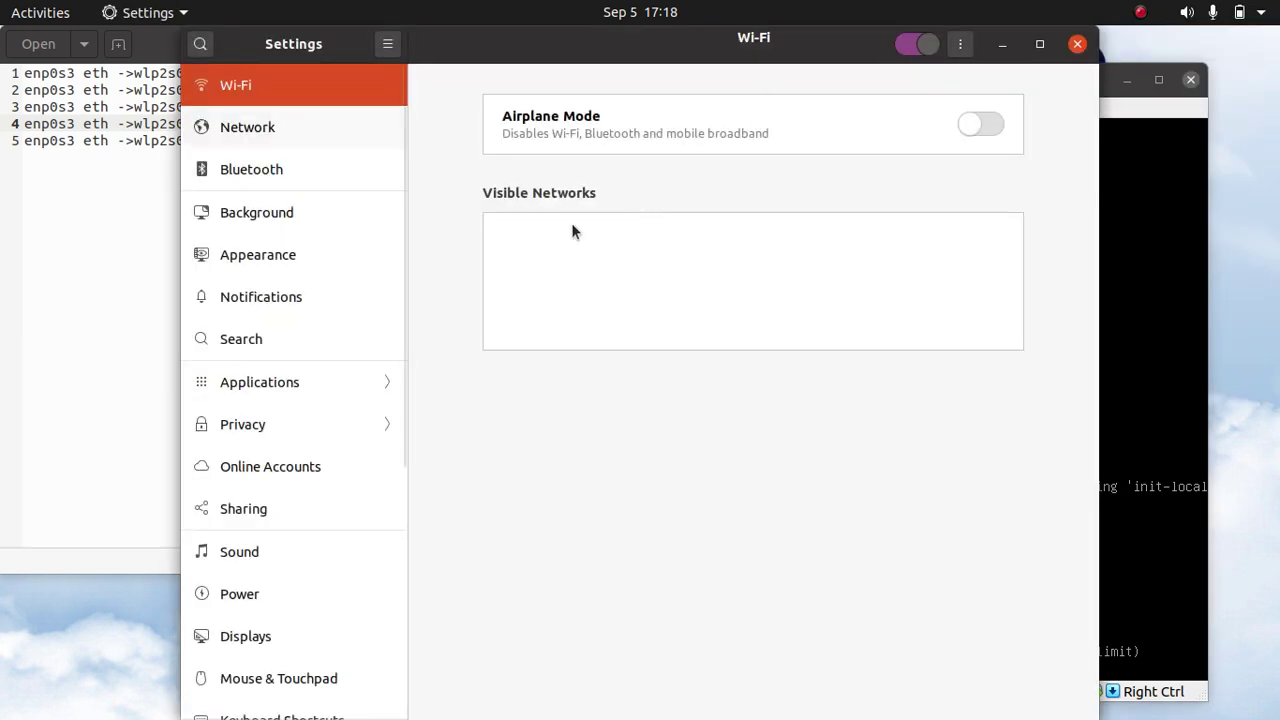
click(220, 128)
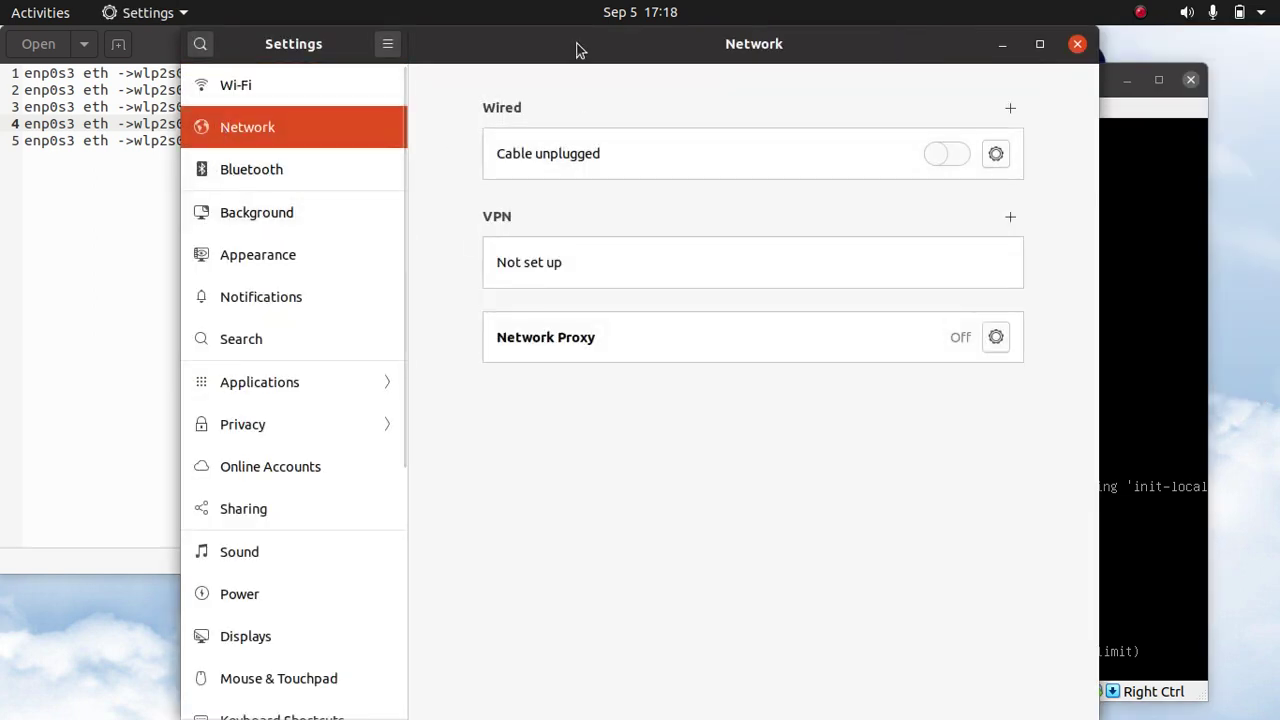
Step: Shrink the Settings window and reposition it so the ffsrv1 console's boot progress stays in view
drag(574, 49, 667, 608)
drag(640, 564, 431, 114)
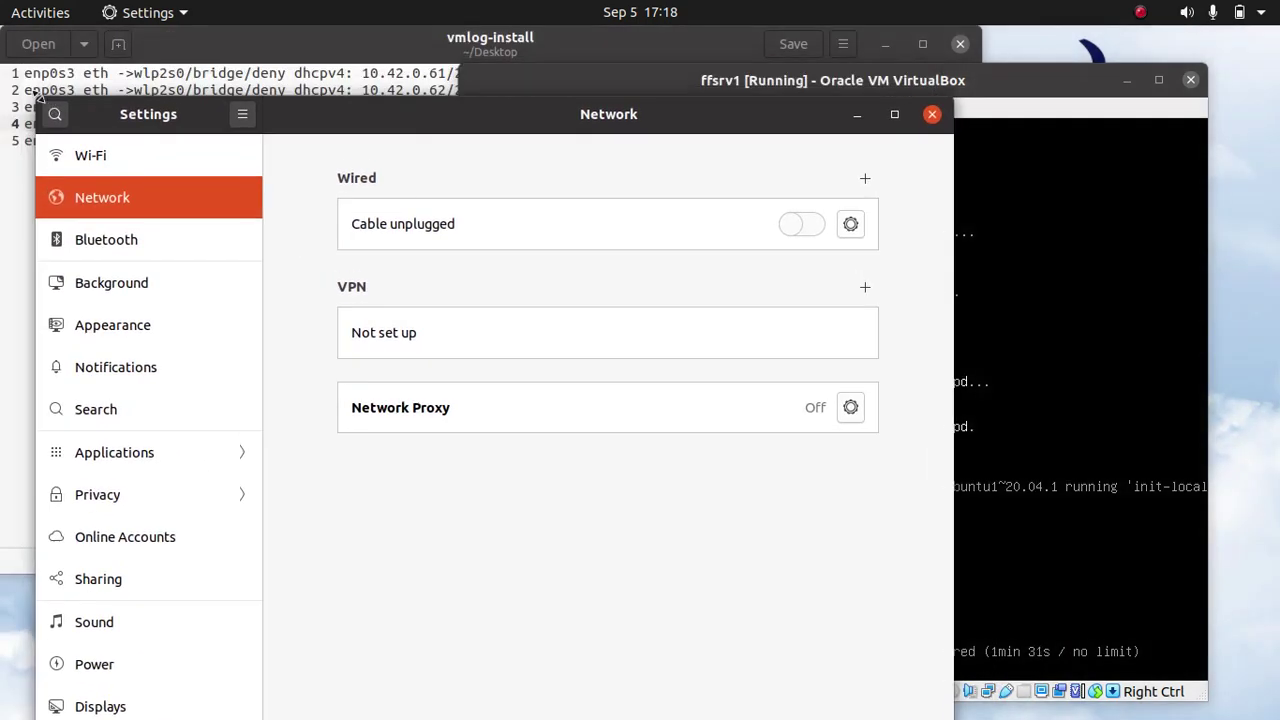
drag(35, 93, 250, 327)
drag(595, 346, 488, 164)
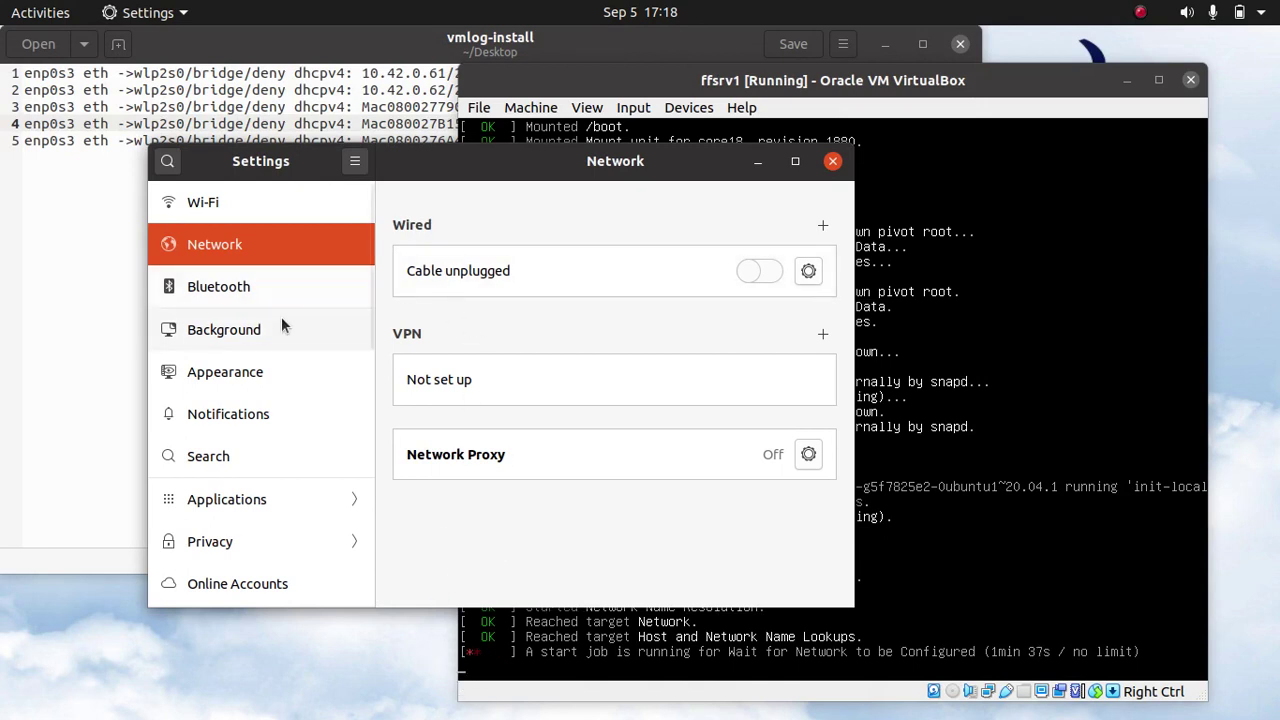
Step: Return to the Wi-Fi settings and bring up the option for turning on a Wi-Fi hotspot
click(235, 204)
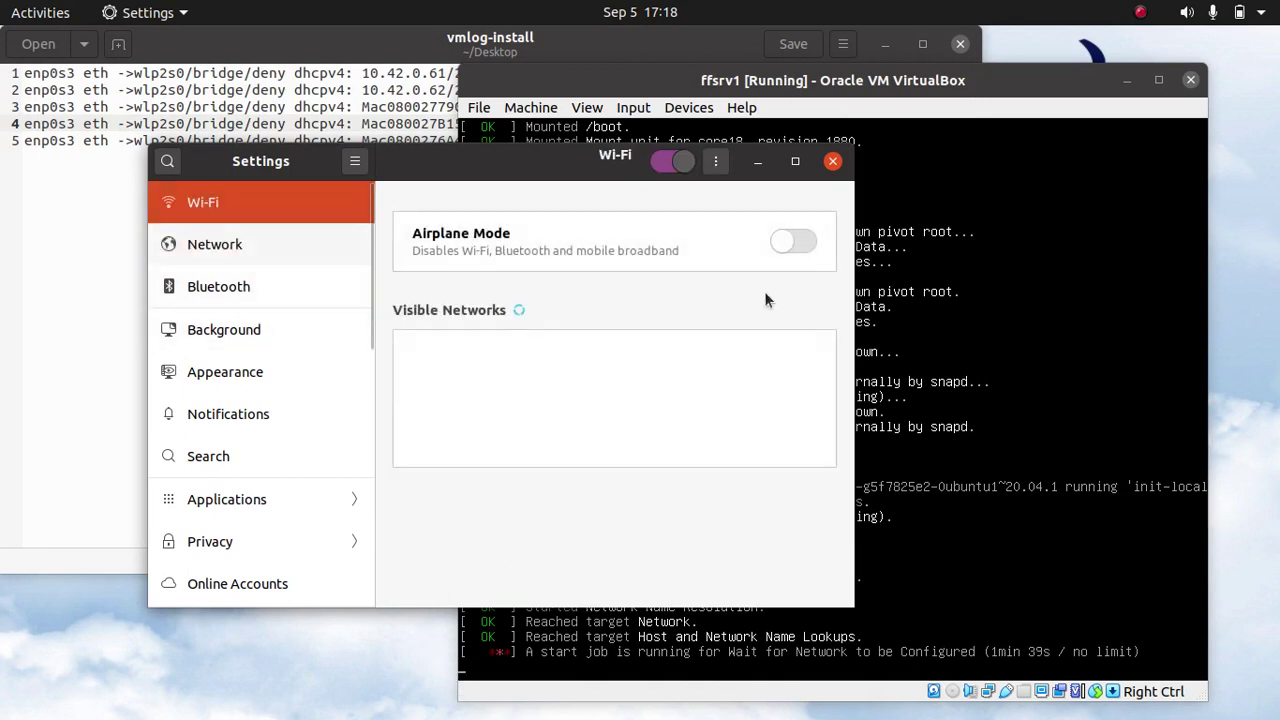
click(719, 164)
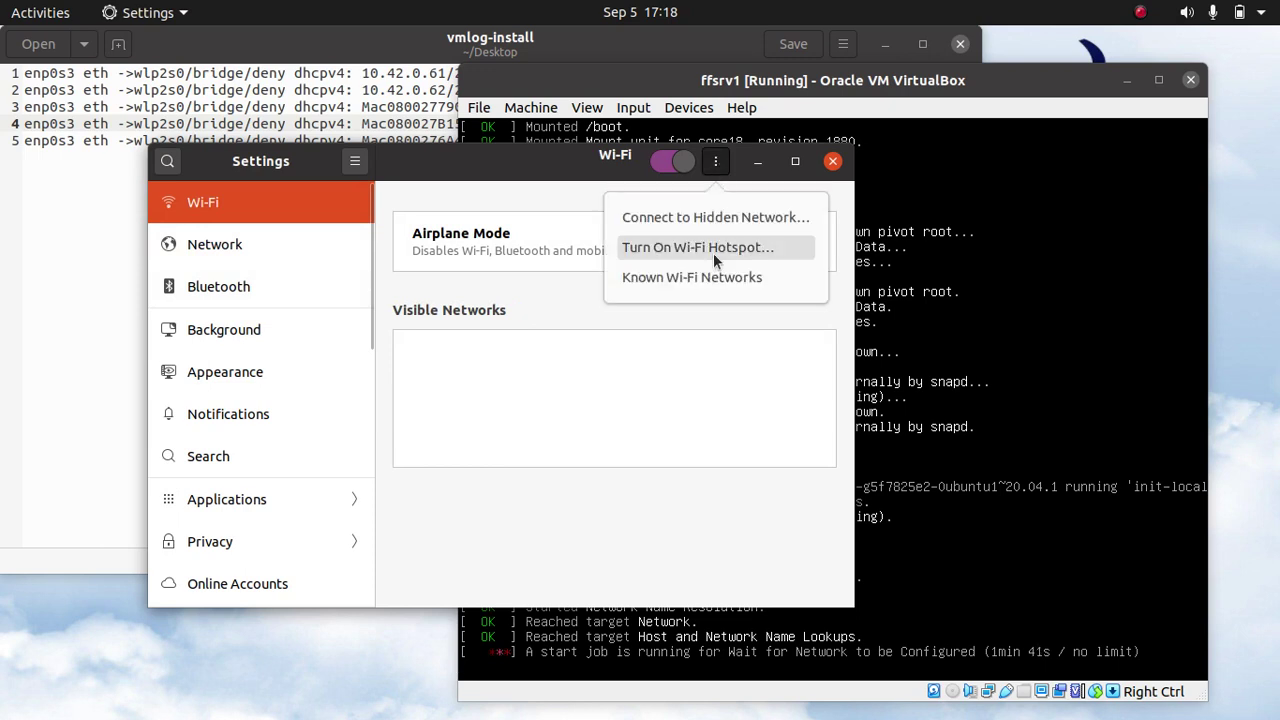